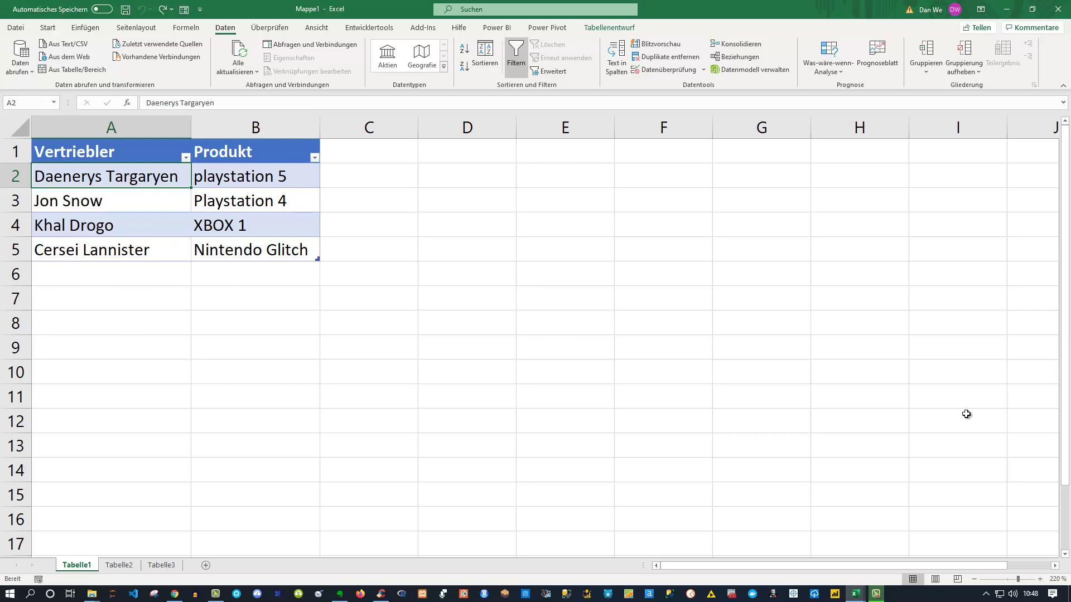
Look over the Vertriebler/Produkt tables on Tabelle2, Tabelle3 and Tabelle1
click(129, 568)
click(178, 567)
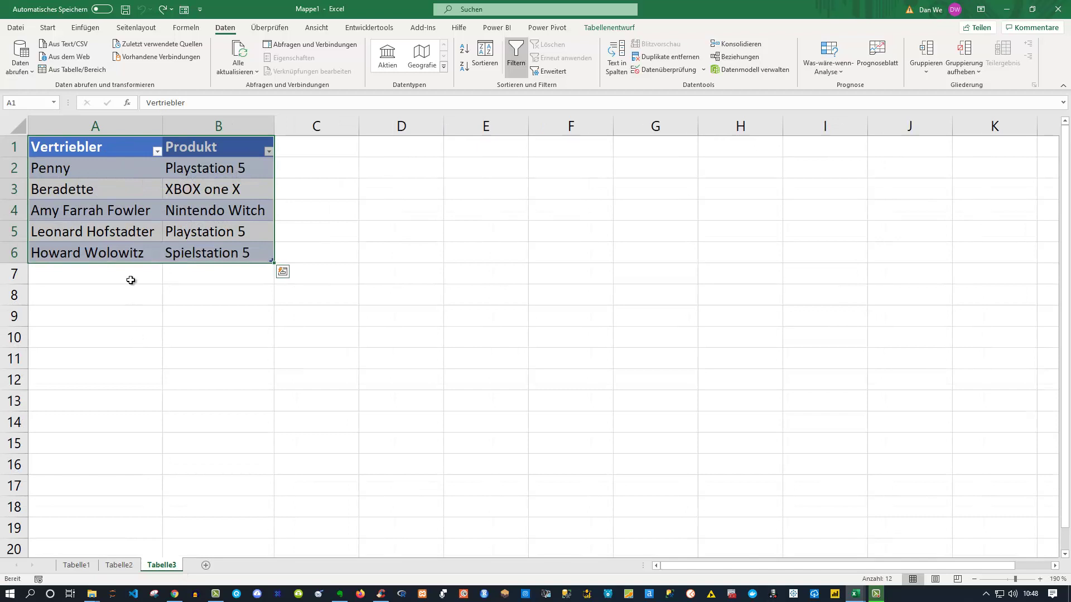
click(68, 166)
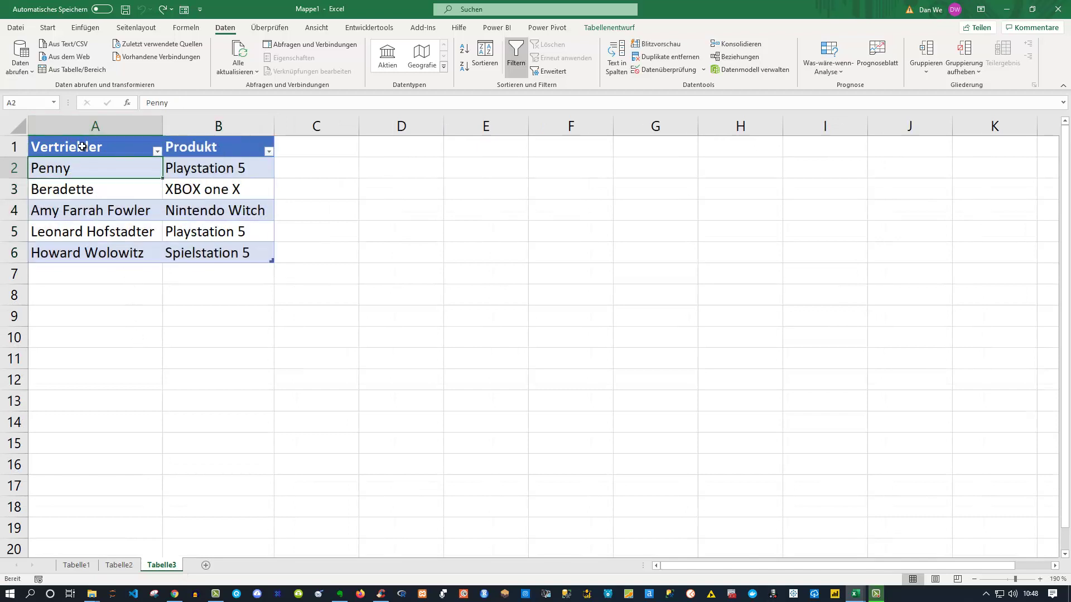
click(119, 565)
click(96, 185)
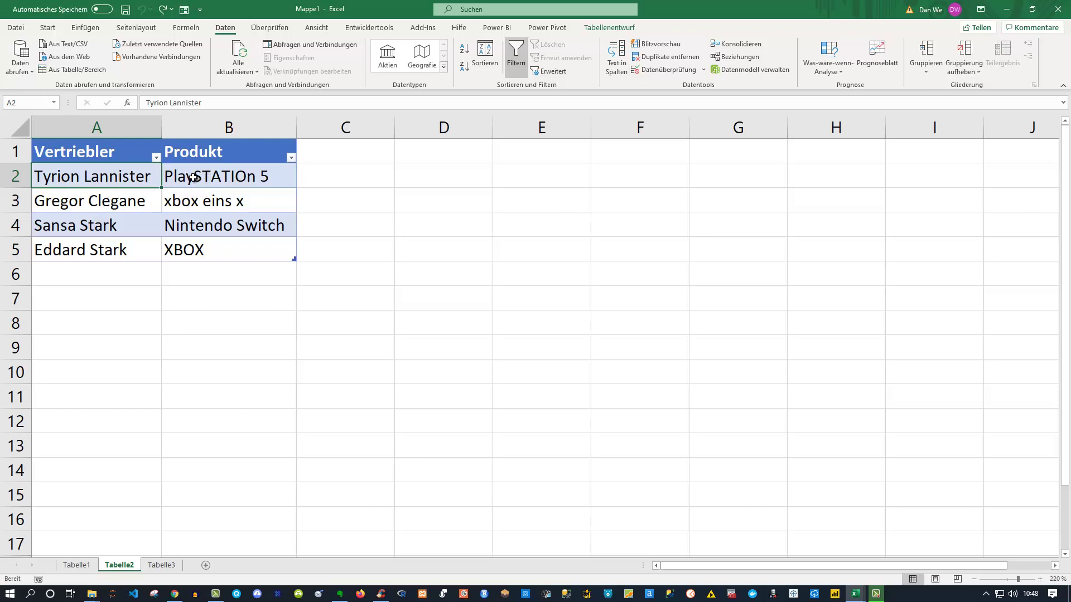
click(78, 565)
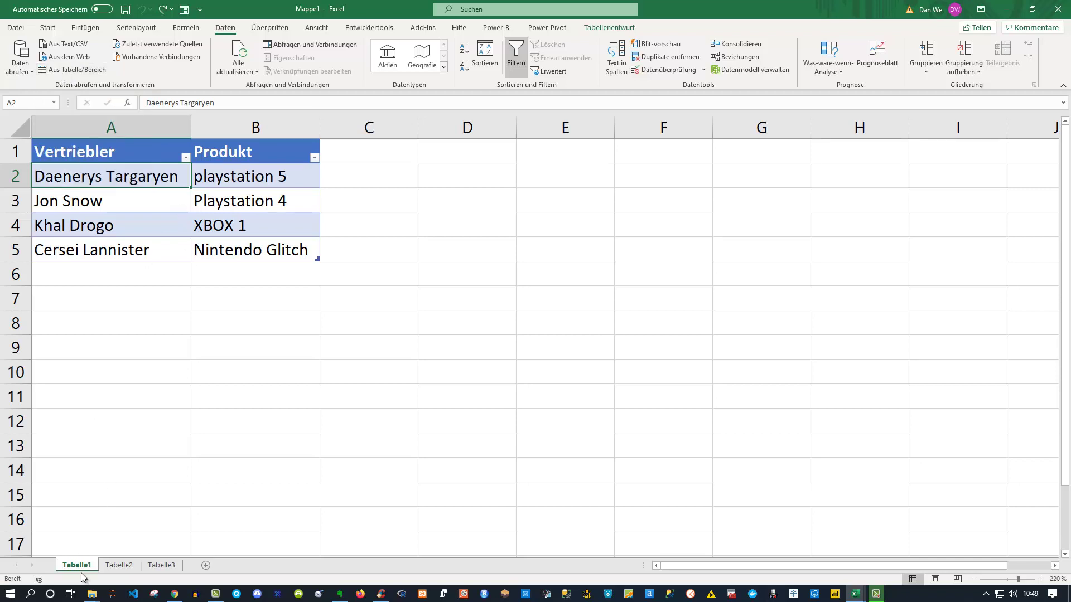
Load the Tabelle1 table via Power Query onto new sheet Tabelle5, then return to Tabelle2's Daten ribbon
click(68, 70)
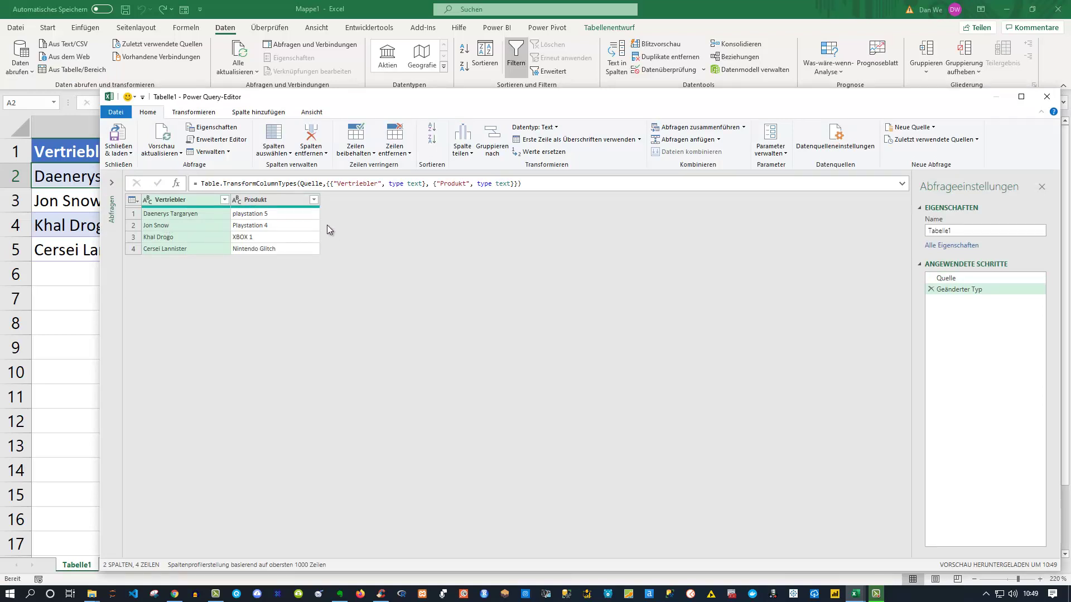
click(118, 140)
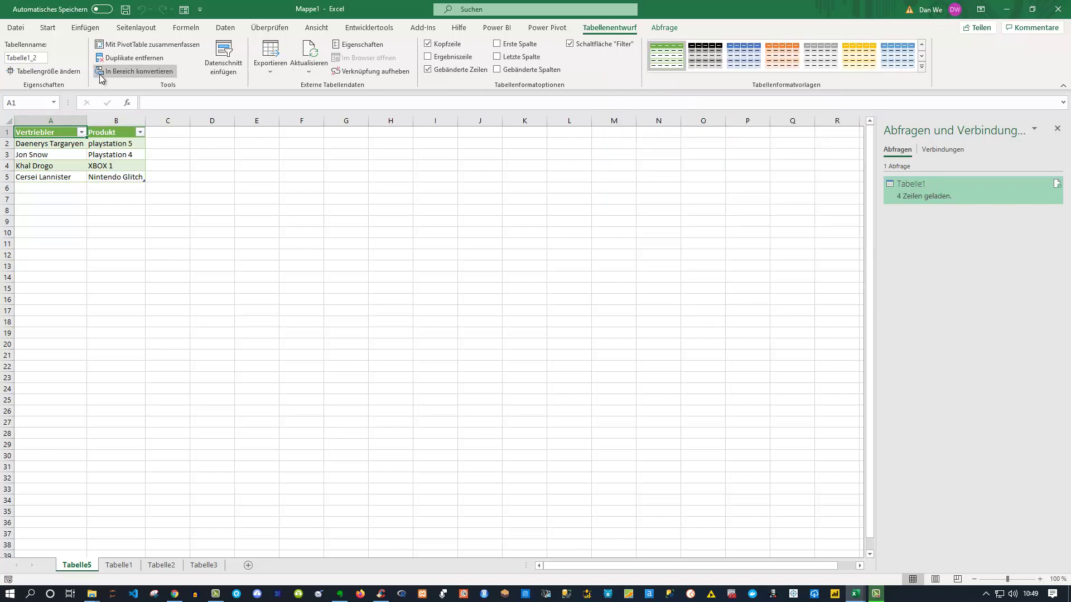
click(161, 565)
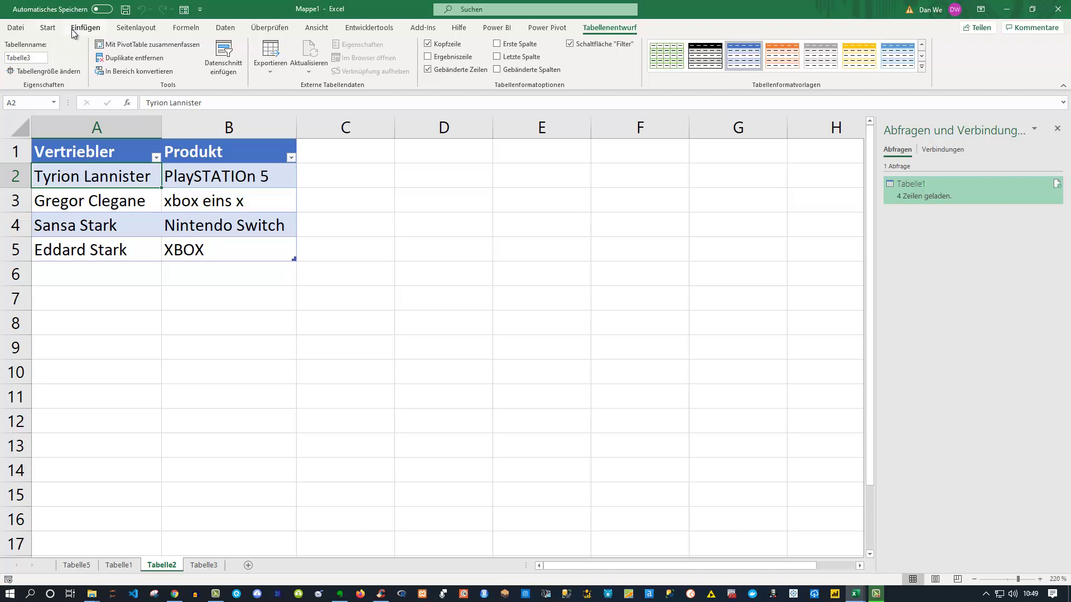
click(221, 30)
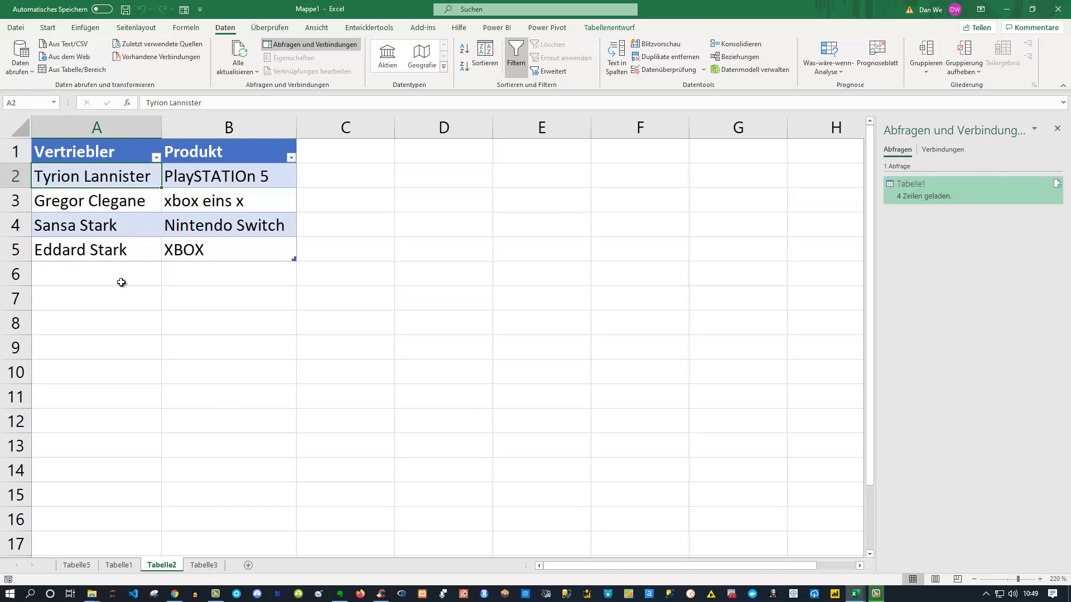
click(85, 69)
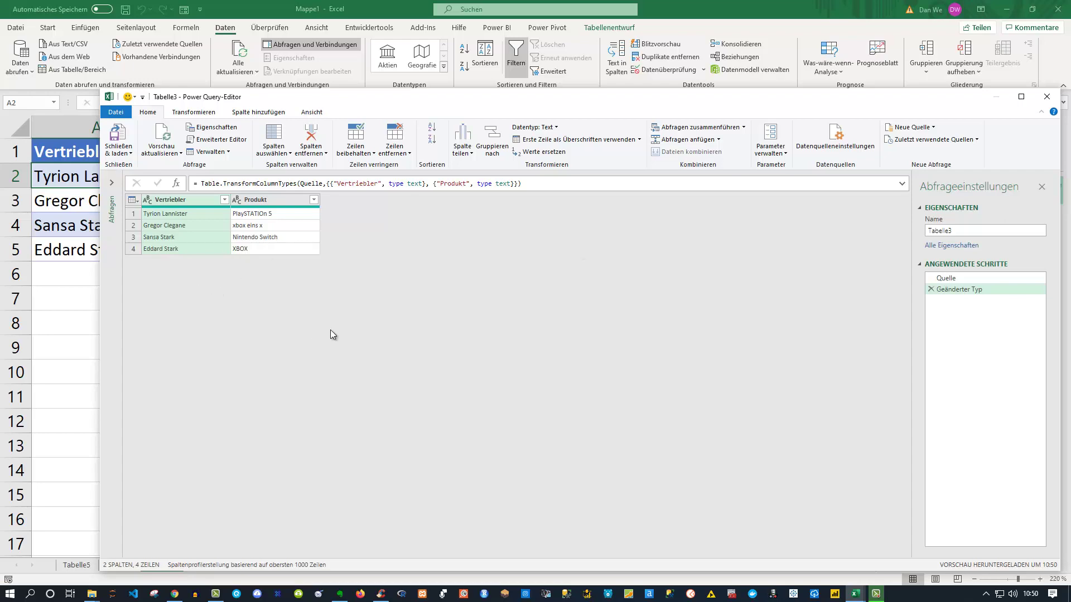
click(1047, 97)
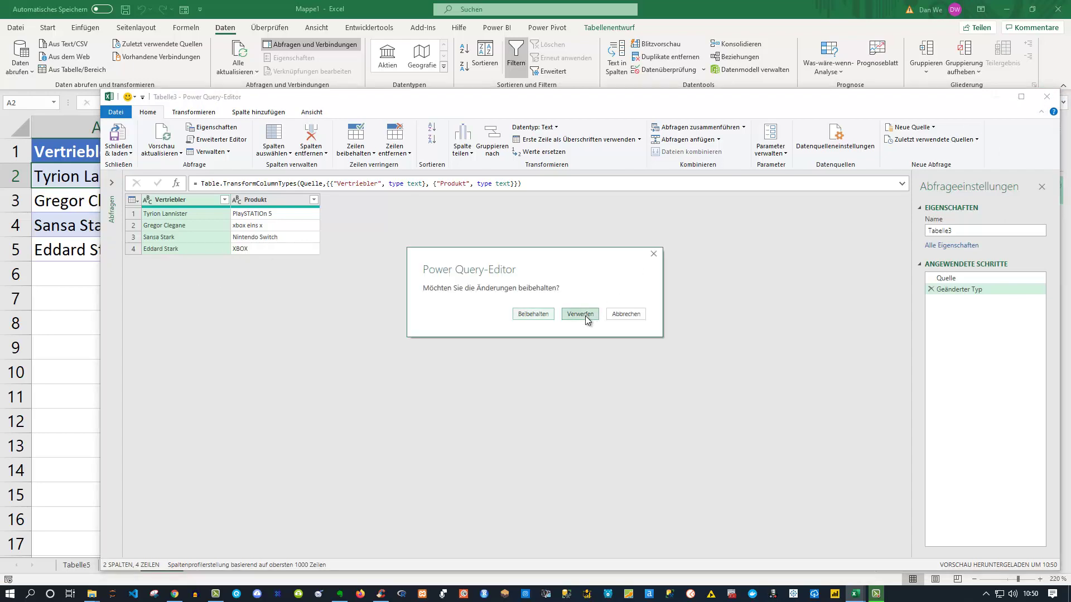
click(580, 313)
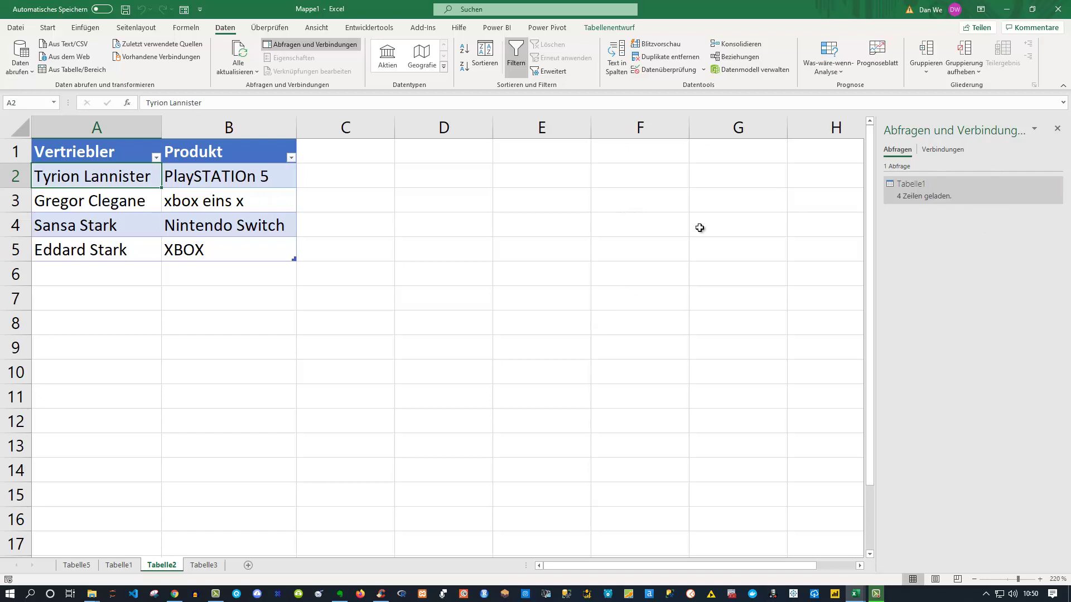
mouse_move(925, 188)
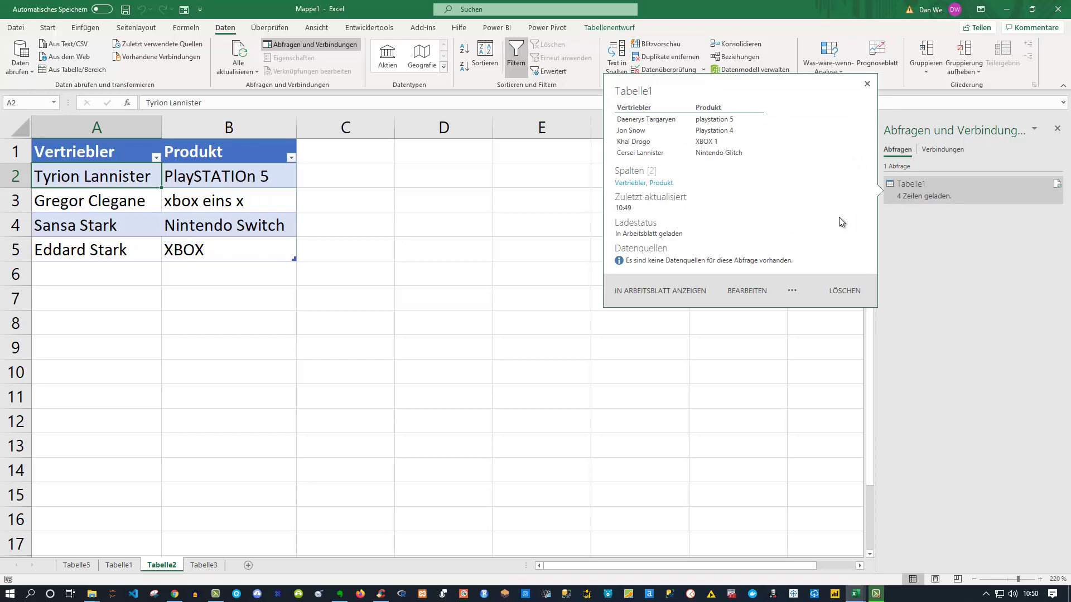
Delete the Tabelle1 query from the queries list
click(73, 565)
click(930, 190)
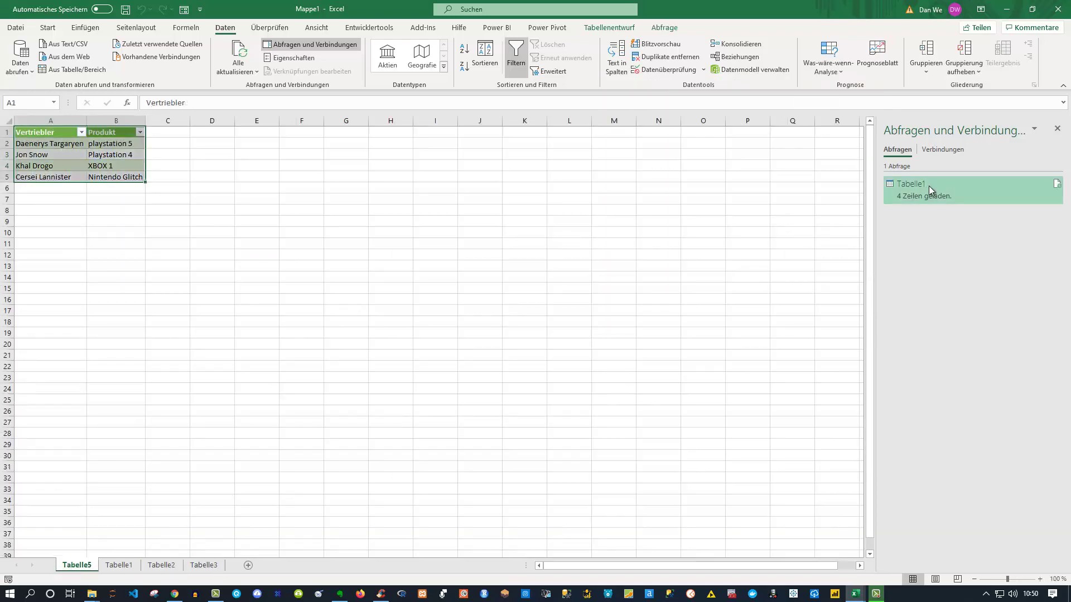
right_click(930, 190)
click(944, 240)
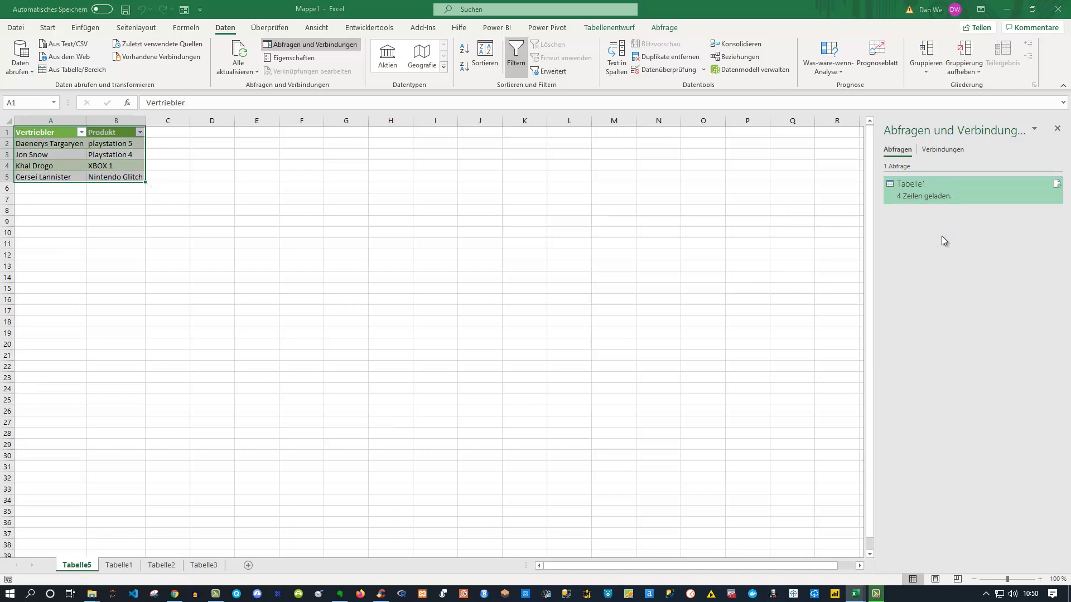
click(585, 327)
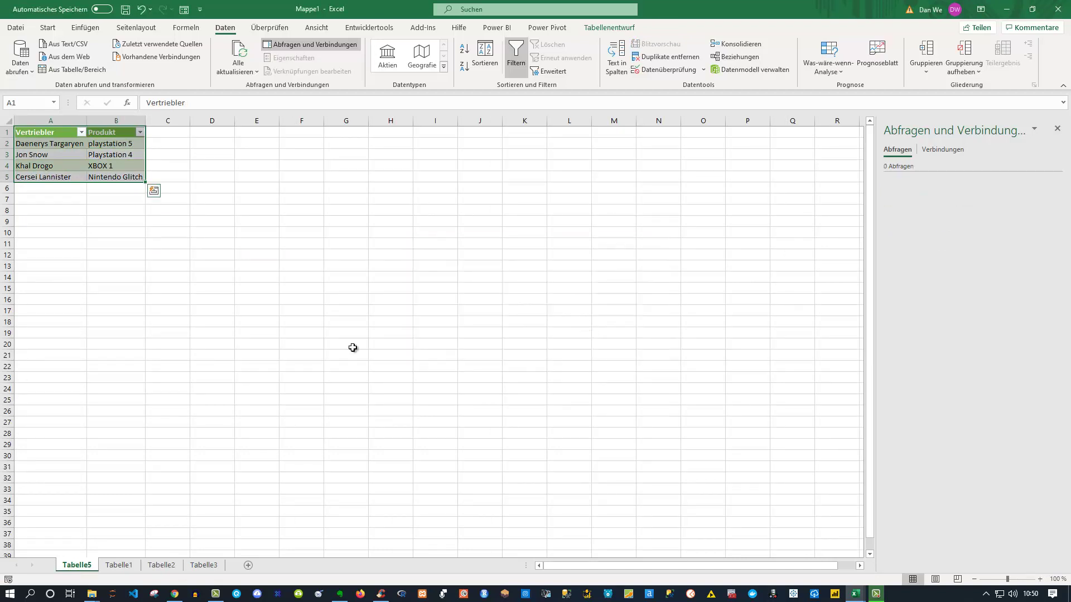
Permanently delete the Tabelle5 output sheet
right_click(79, 567)
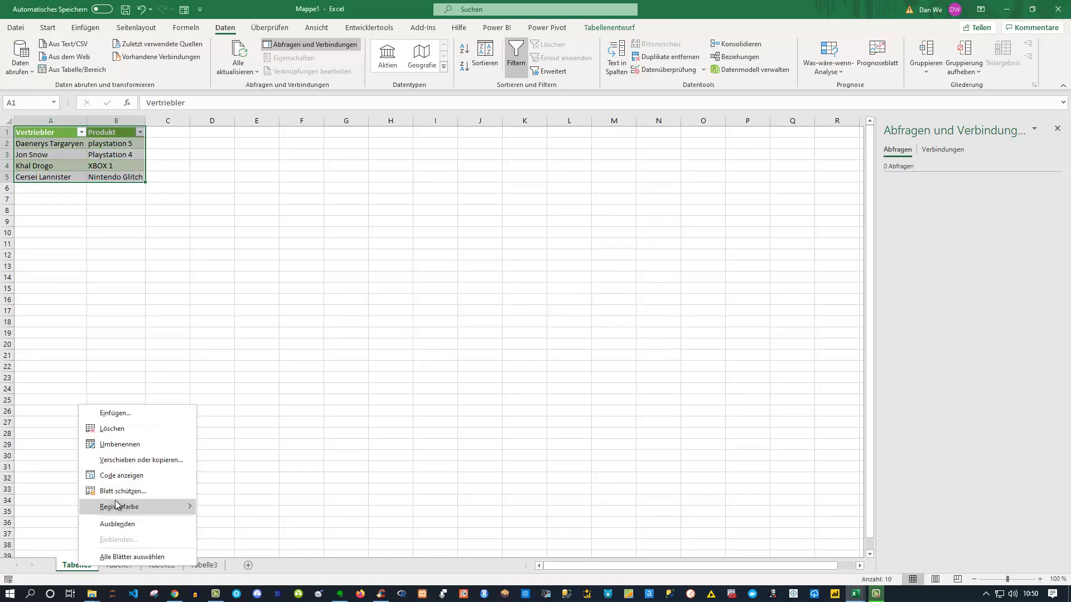
click(114, 429)
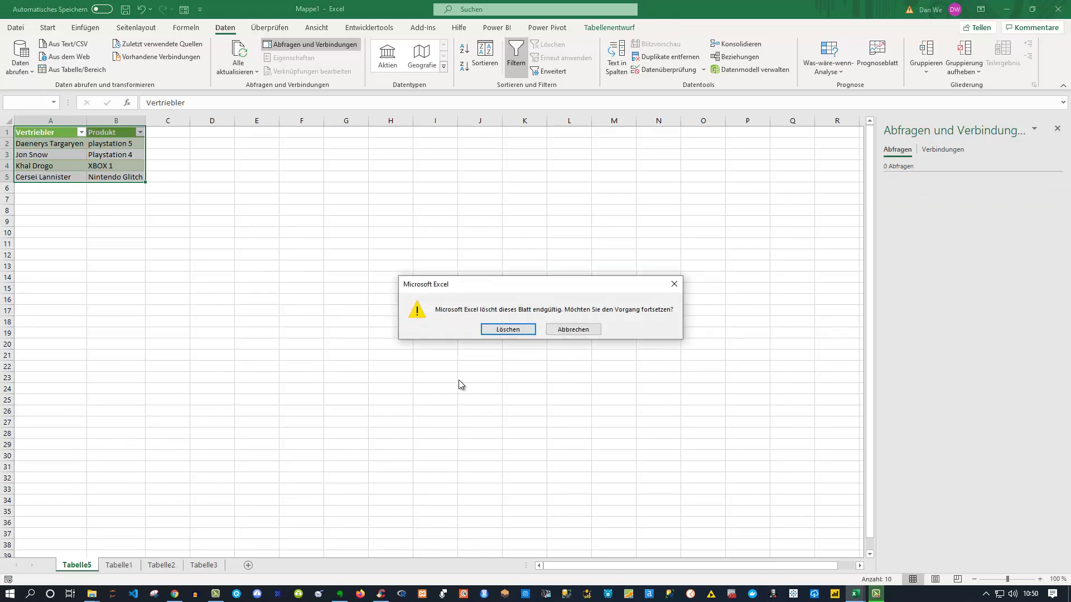
click(497, 333)
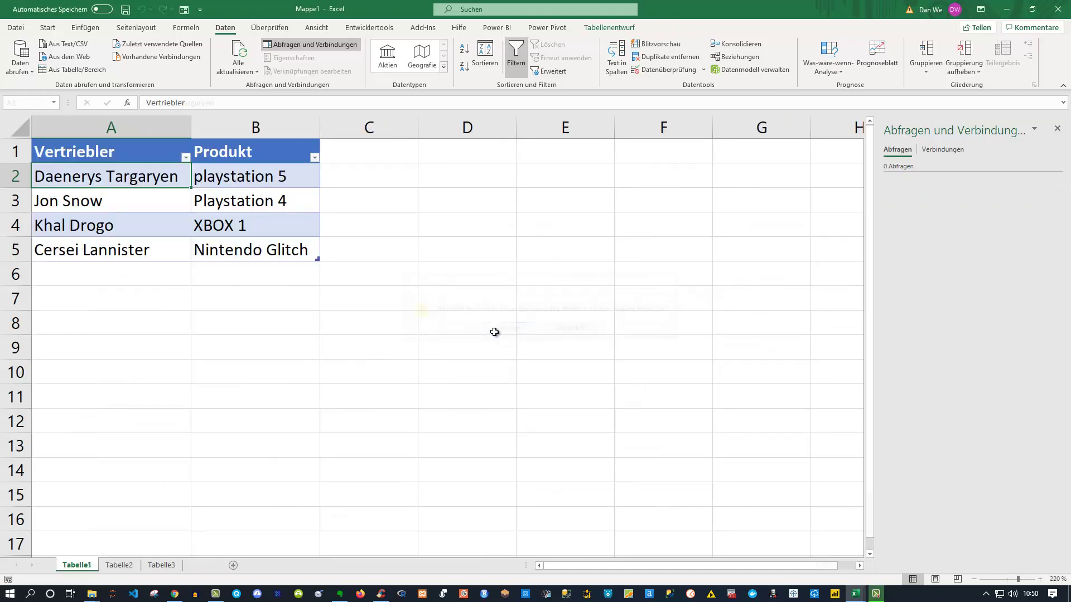
Close the Abfragen und Verbindungen pane and check Tabelle2 and Tabelle3, ending on Tabelle1
click(1056, 130)
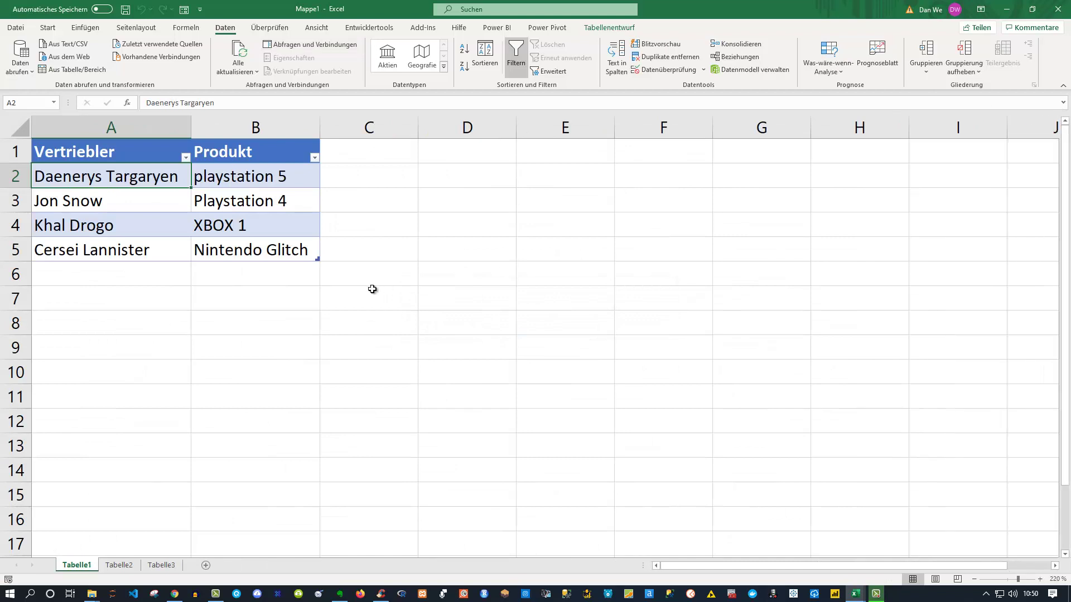
click(118, 565)
click(161, 565)
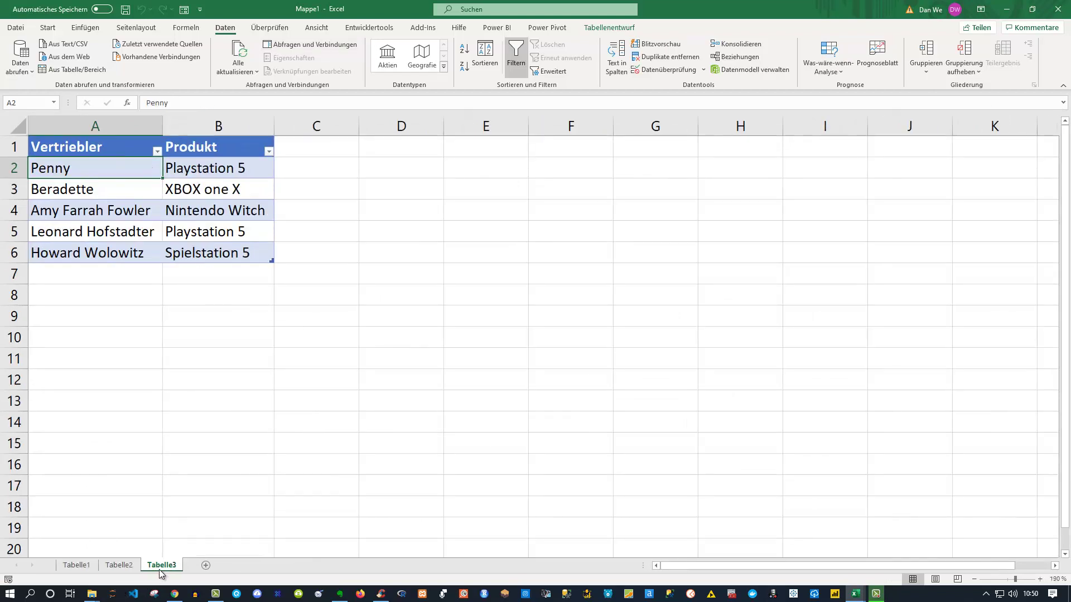
click(87, 570)
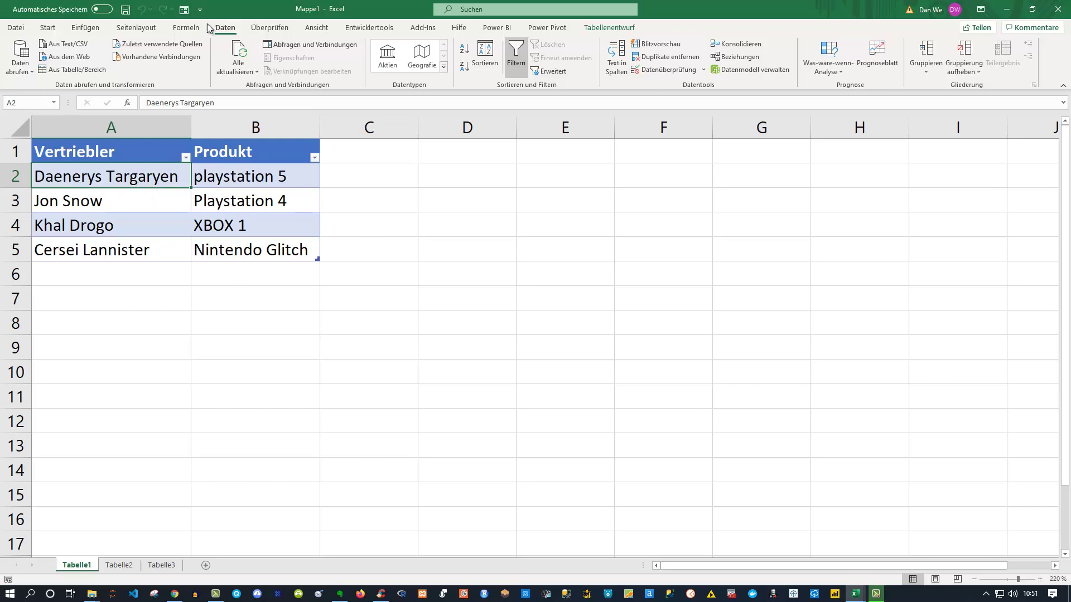
Create blank query Abfrage1 via Aus anderen Quellen > Leere Abfrage and view its M code
click(31, 69)
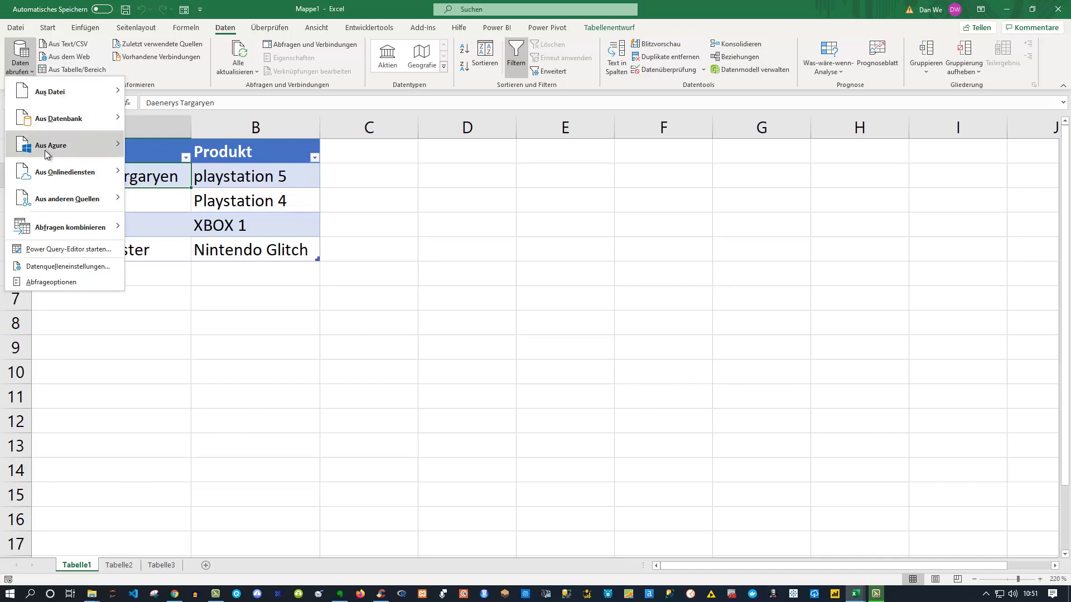
mouse_move(66, 199)
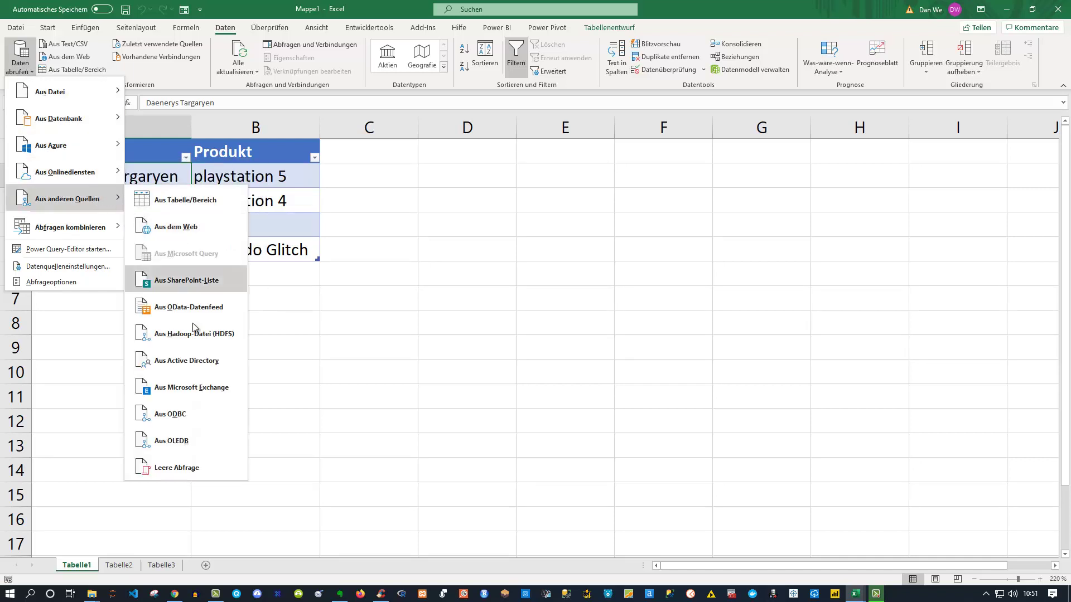
click(190, 468)
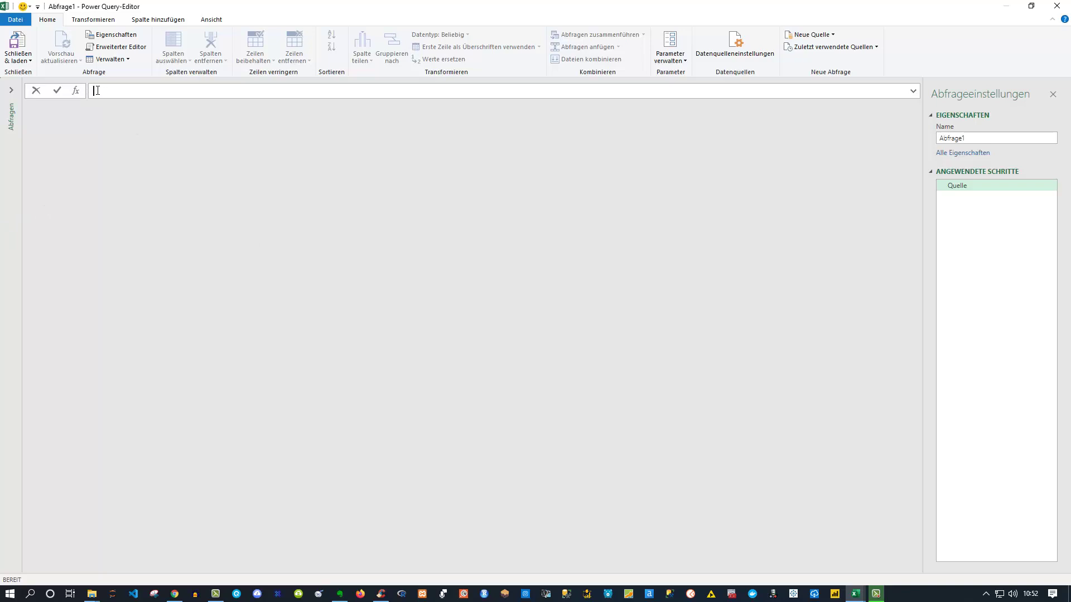
click(119, 48)
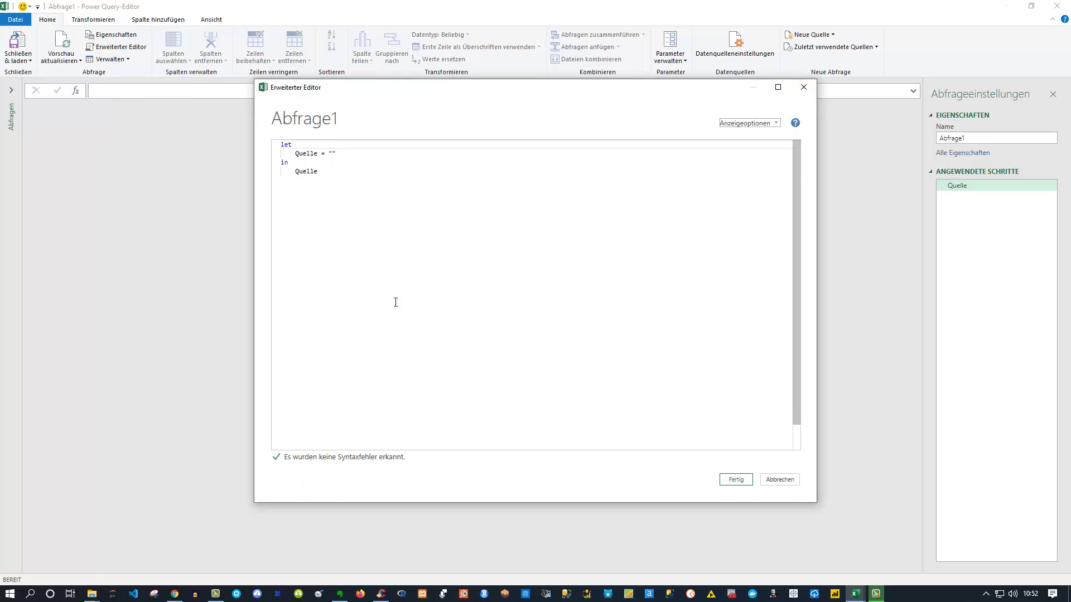
click(803, 87)
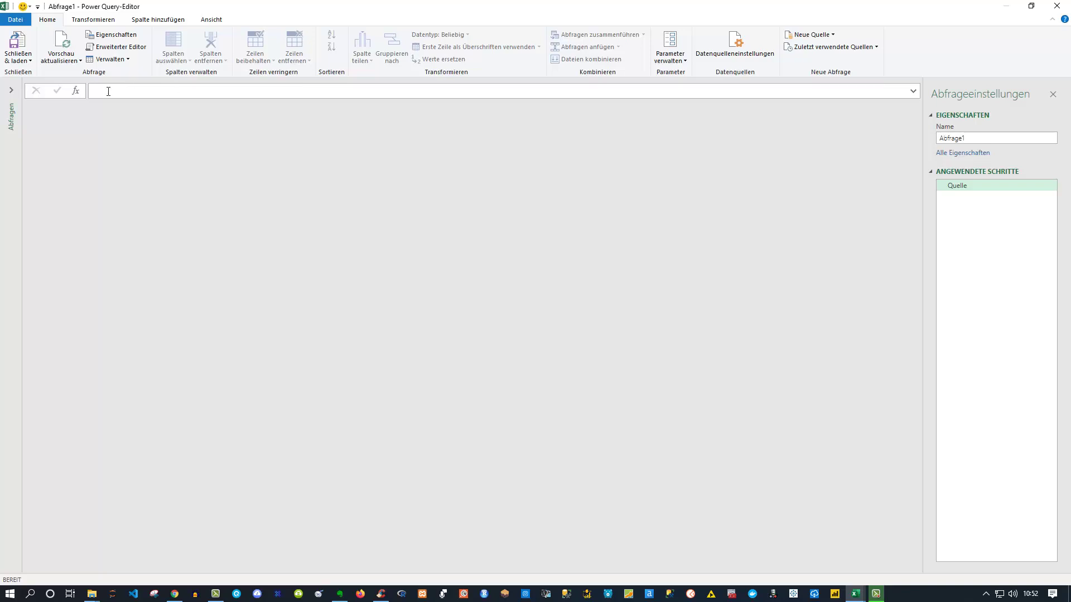
Enter Excel.CurrentWorkbook() as the Quelle formula, then add the missing leading = sign
click(108, 91)
text(Exc)
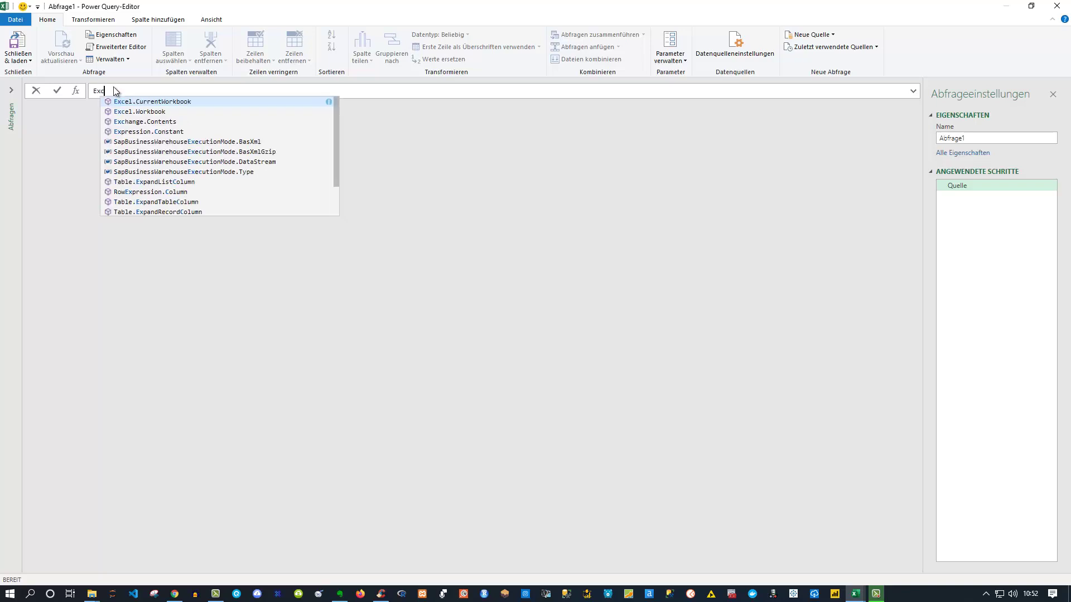
text(el)
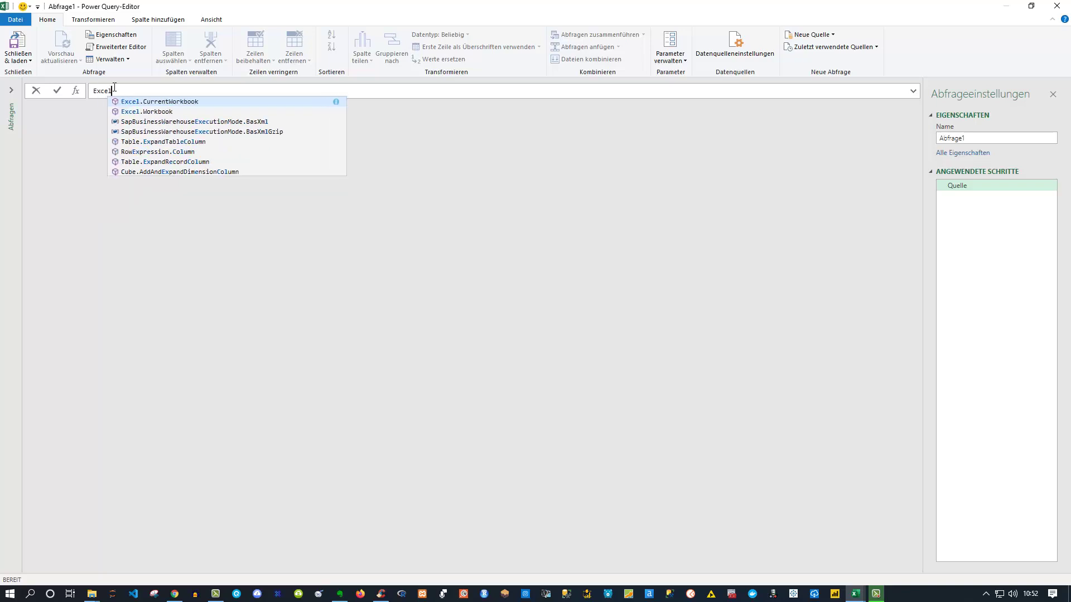
click(185, 103)
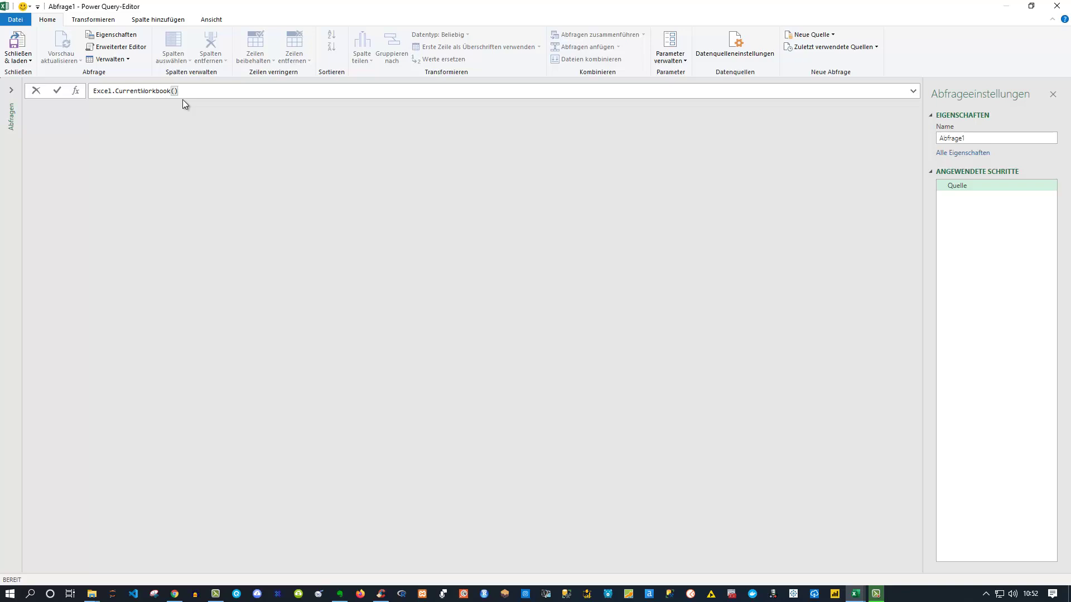
key(Return)
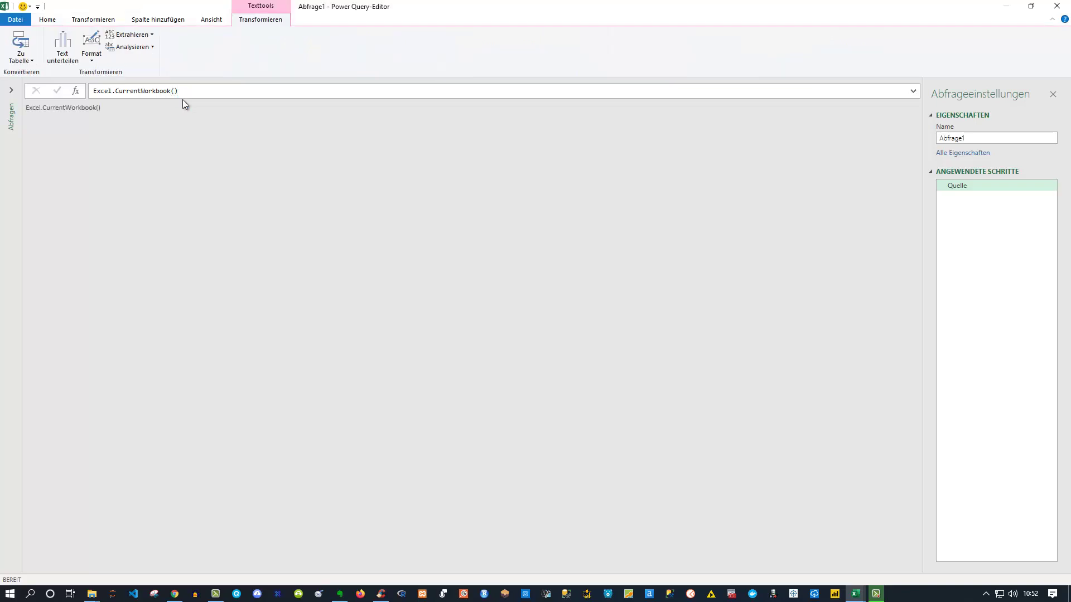
click(96, 91)
mouse_move(105, 91)
text(=)
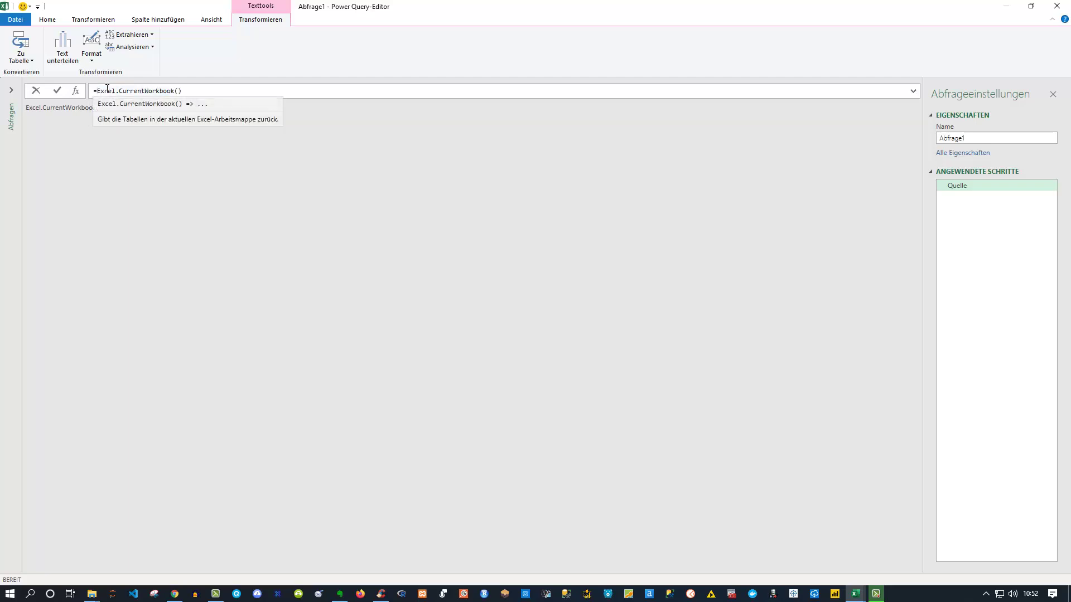
Commit =Excel.CurrentWorkbook() and preview the Tabelle1, Tabelle3 and Tabelle2 table contents
key(Return)
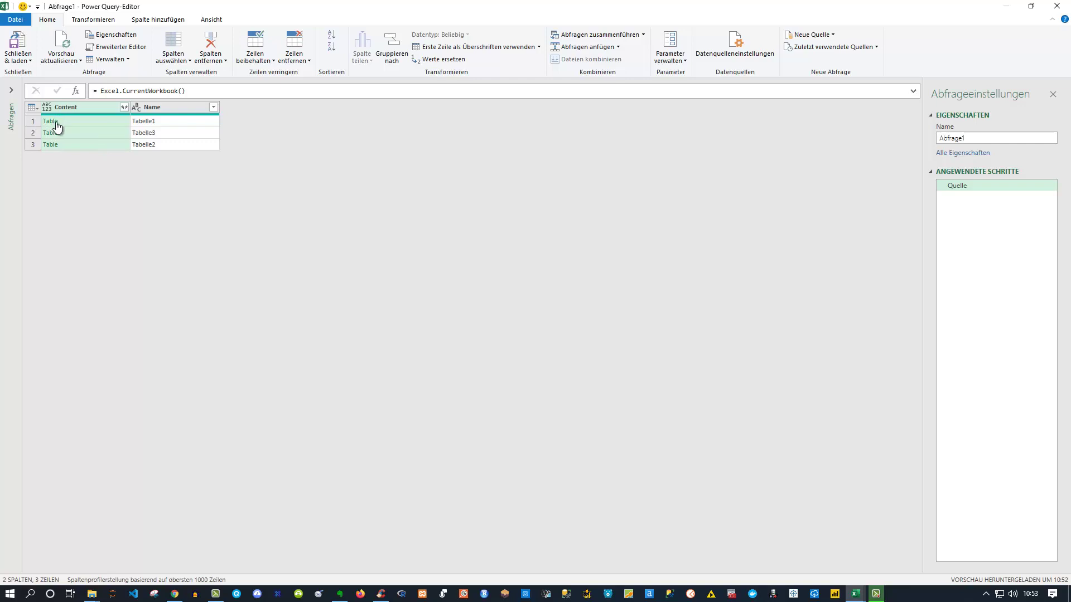
click(99, 119)
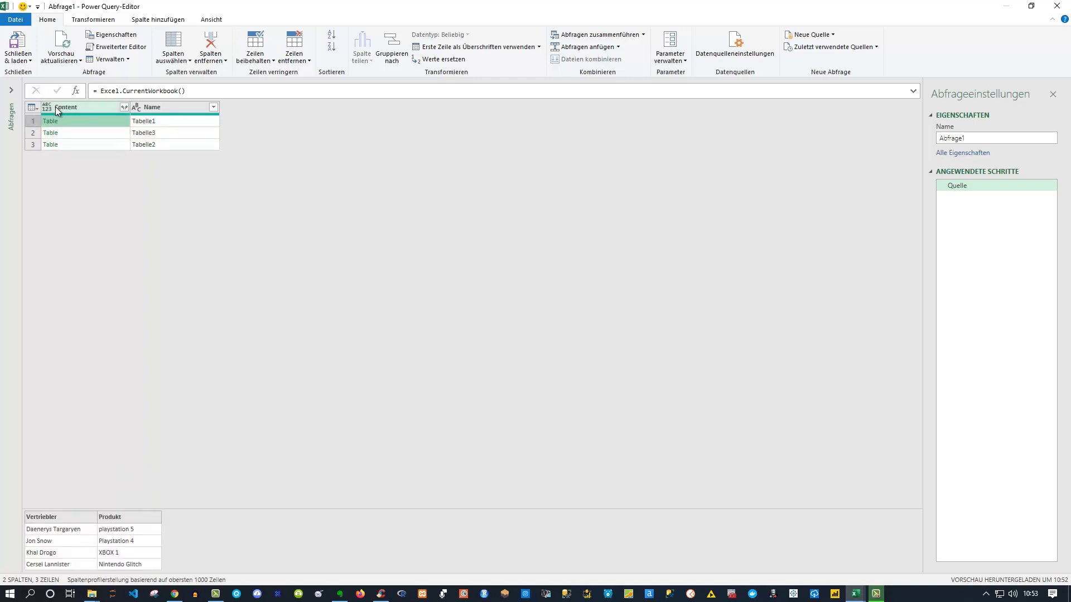
click(88, 136)
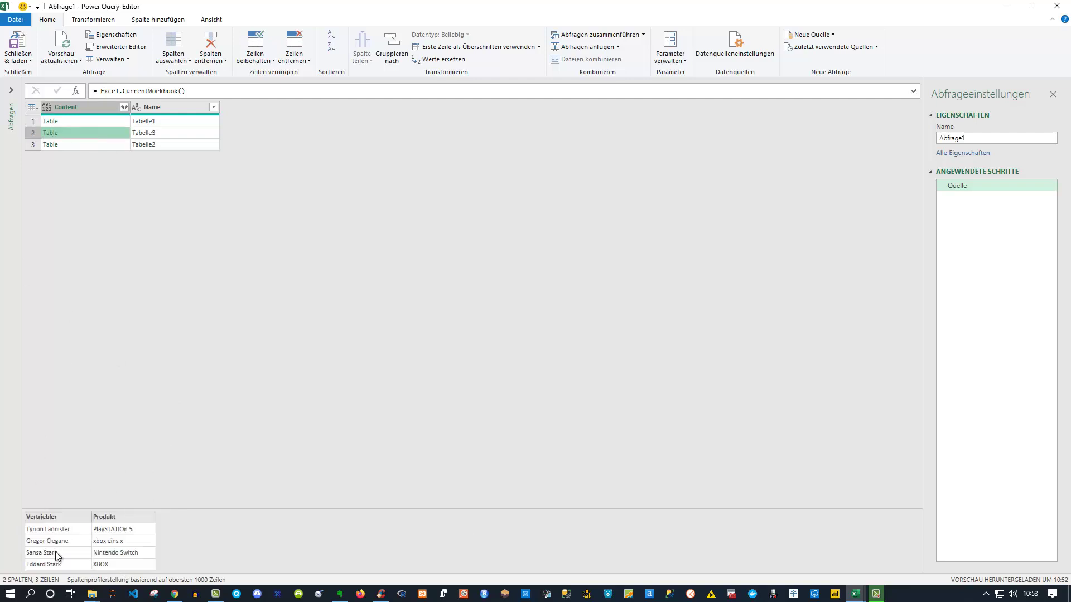
click(92, 145)
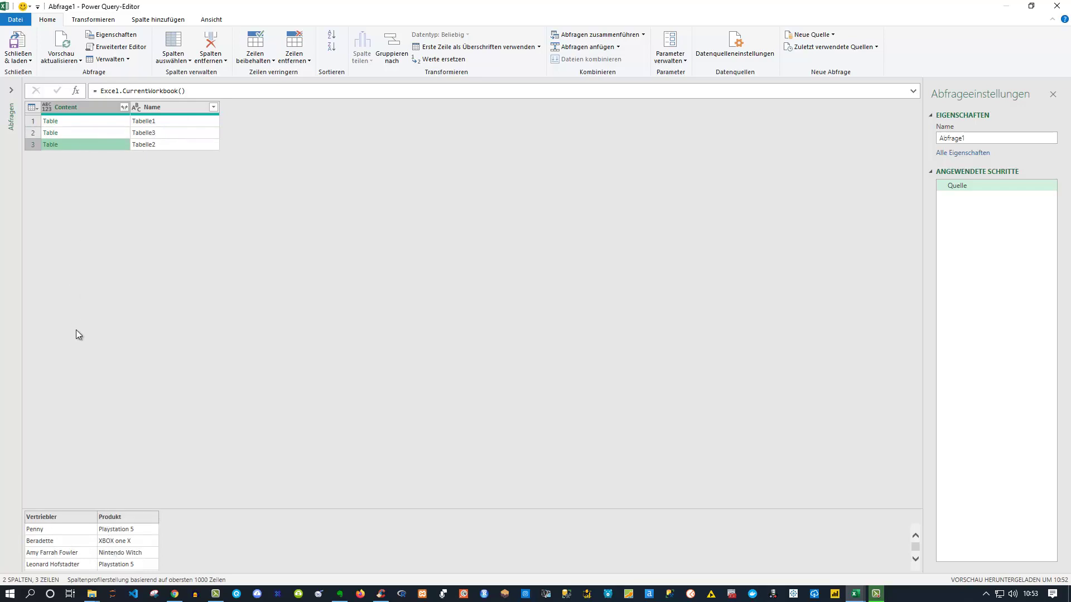
mouse_move(271, 5)
mouse_down()
mouse_move(463, 43)
mouse_move(417, 33)
mouse_up()
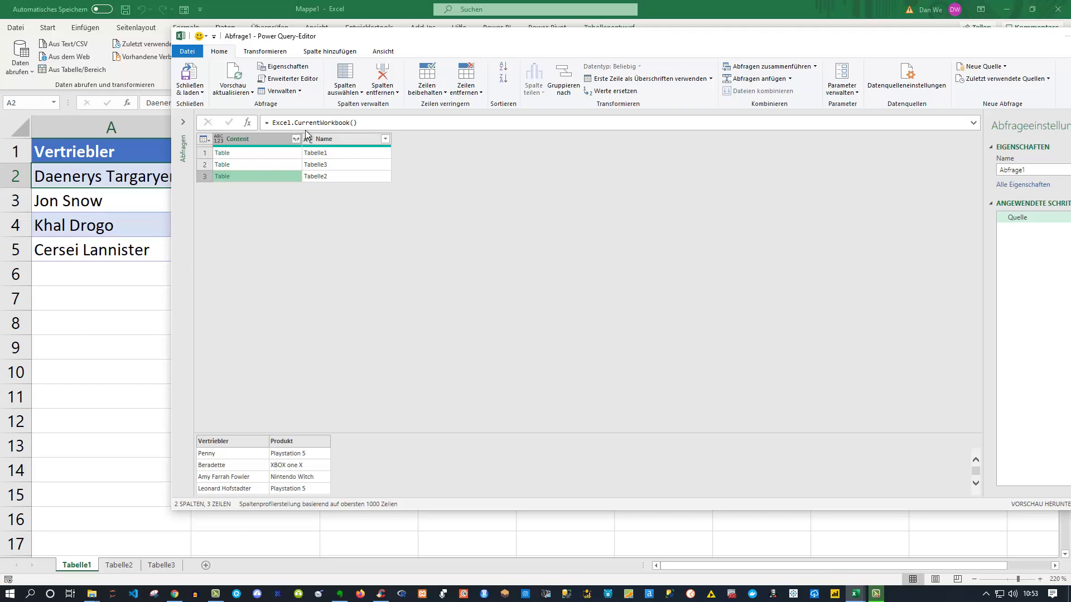
double_click(489, 43)
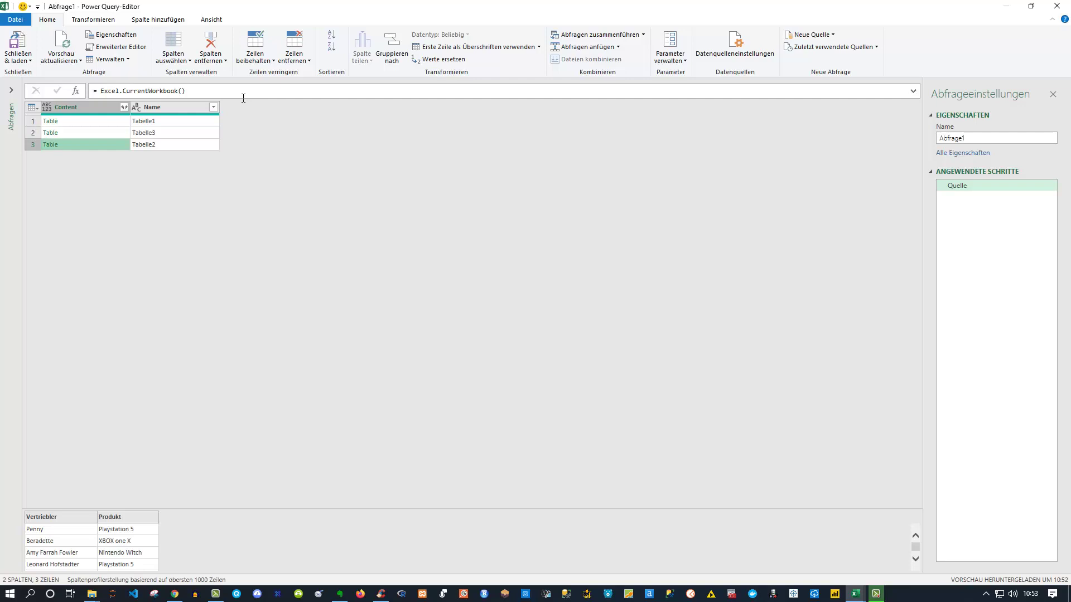
Expand the Content column without the original-name prefix, giving 13 Vertriebler/Produkt rows
click(123, 108)
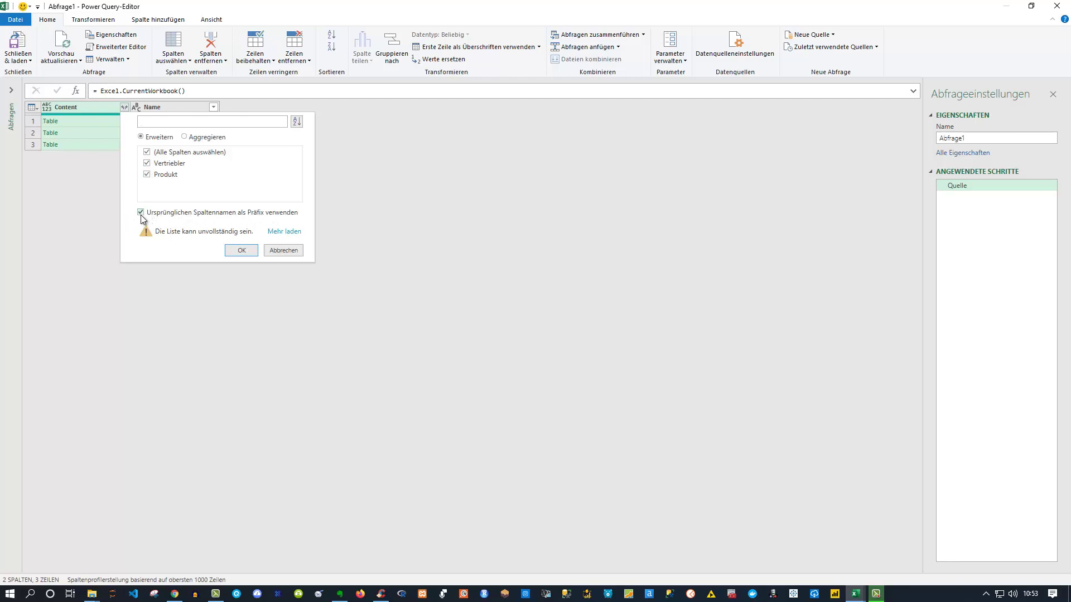
click(141, 212)
click(240, 251)
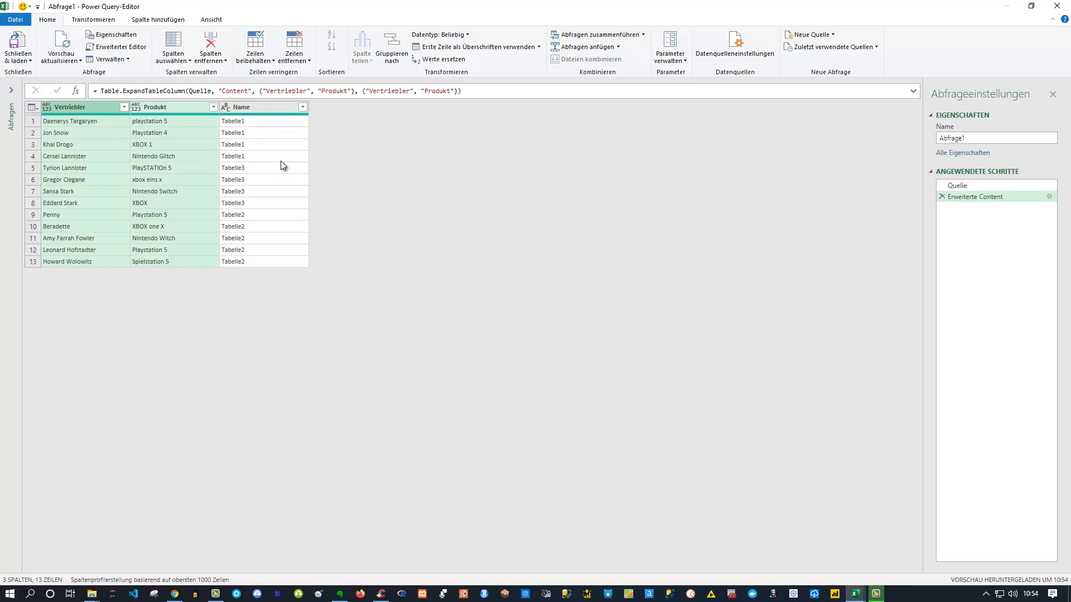
Remove the Name column from Abfrage1
right_click(252, 105)
click(291, 127)
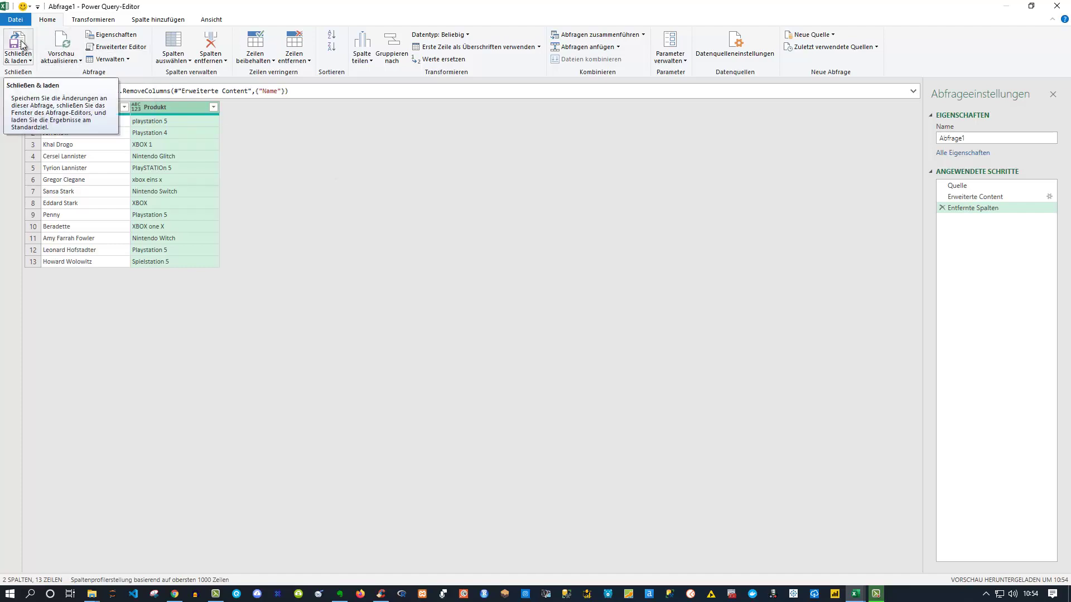
Load Abfrage1 onto new sheet Tabelle6 and select the combined 13 data rows
click(22, 44)
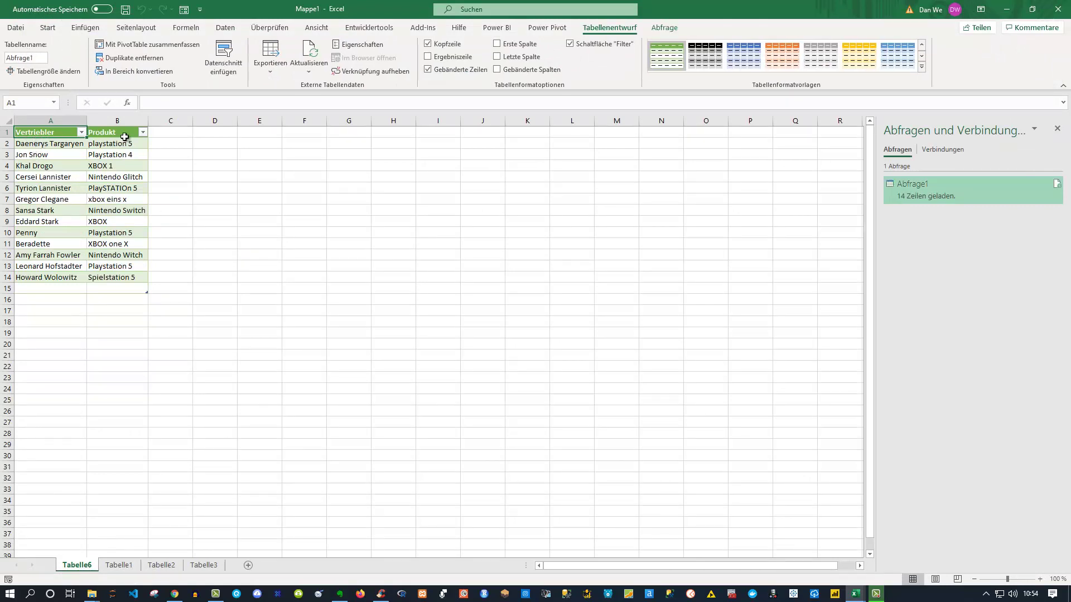
click(1057, 129)
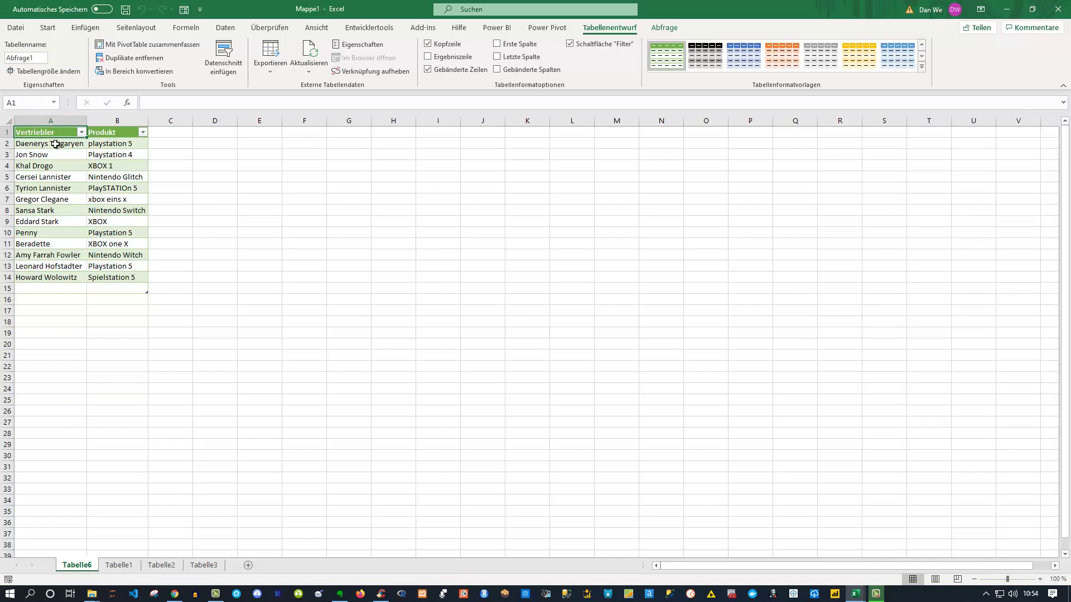
click(43, 143)
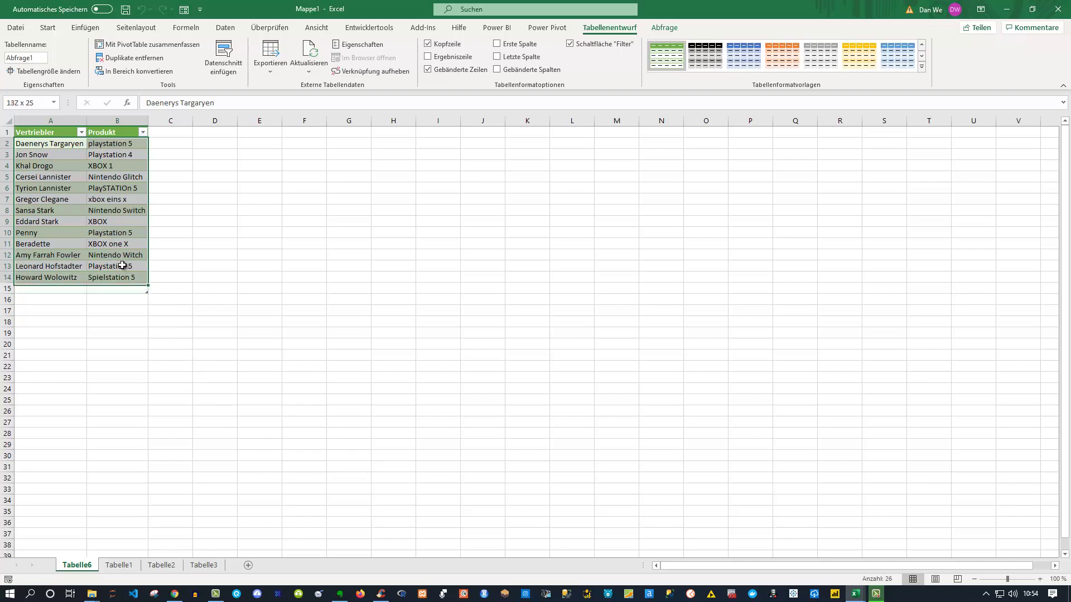
drag(134, 283, 124, 267)
Compare the Tabelle1–Tabelle3 source sheets with the combined table on Tabelle6
click(118, 567)
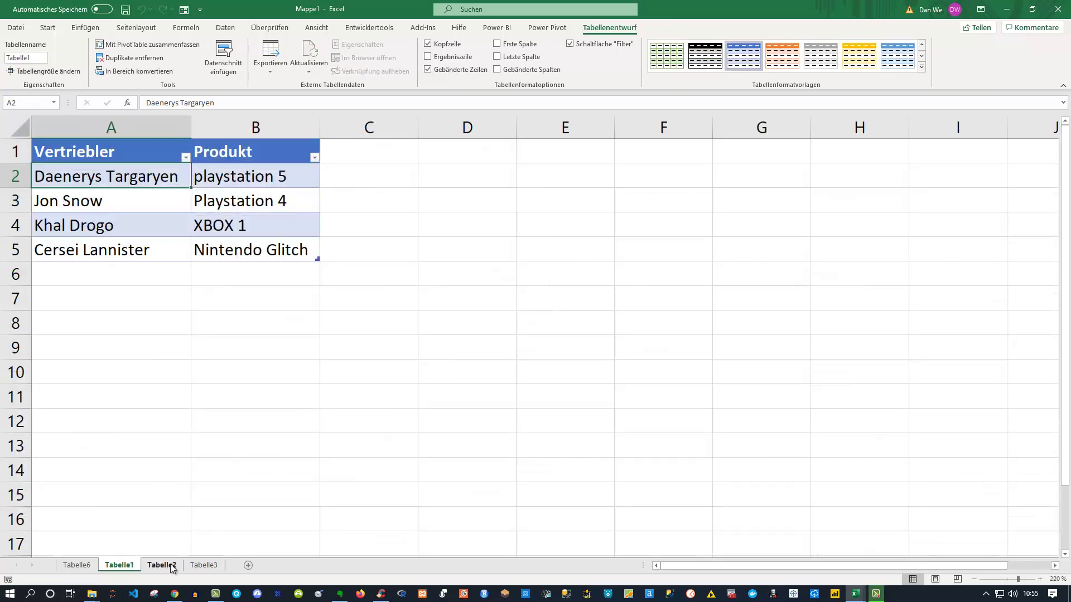
click(161, 565)
click(204, 565)
click(77, 565)
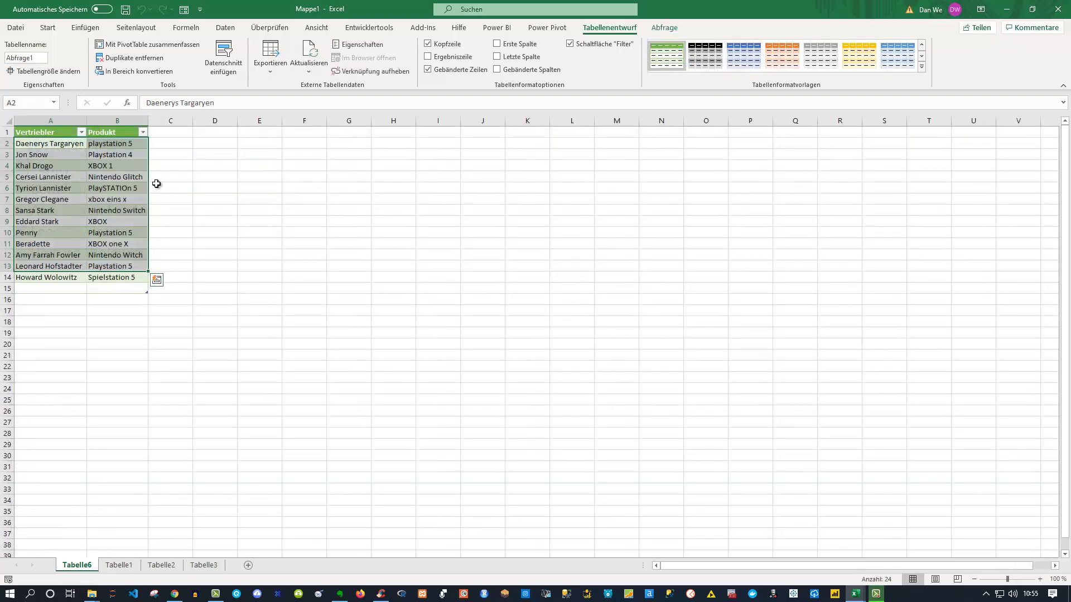
ctrl+scroll(152, 199, up, 5)
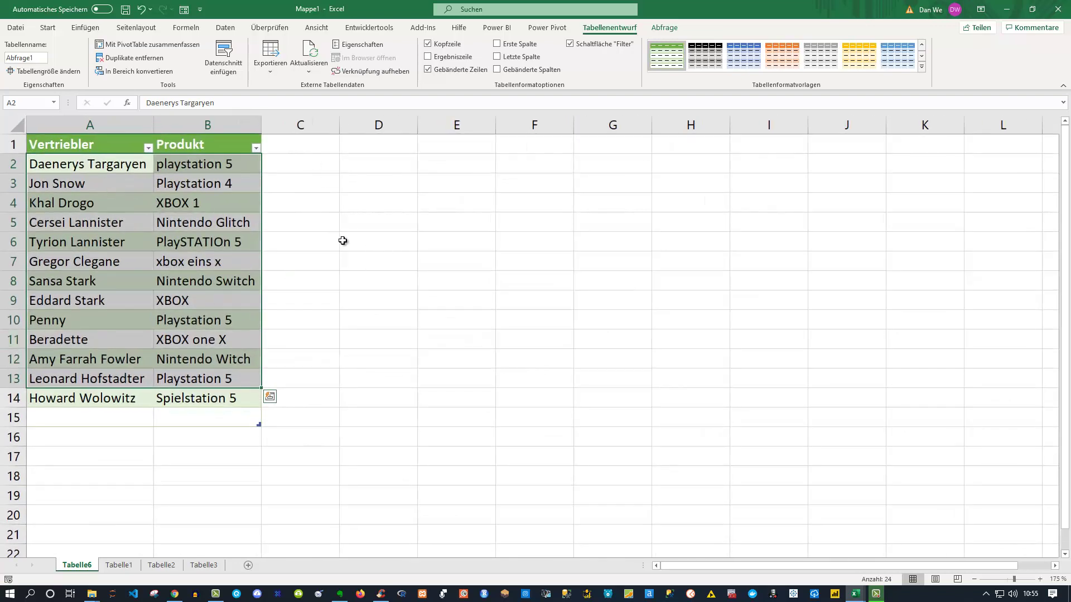
click(290, 245)
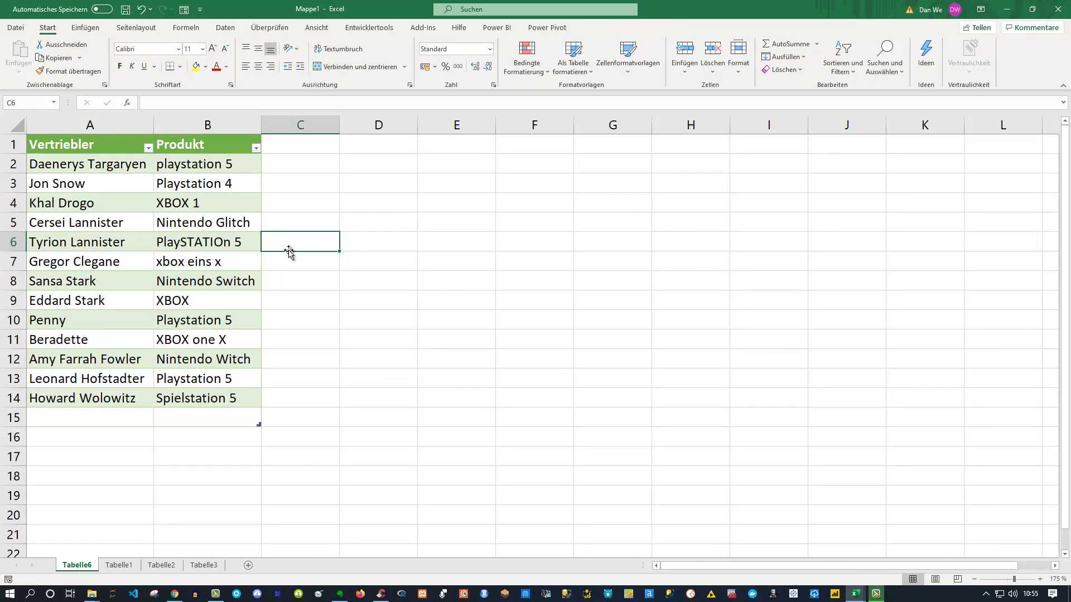